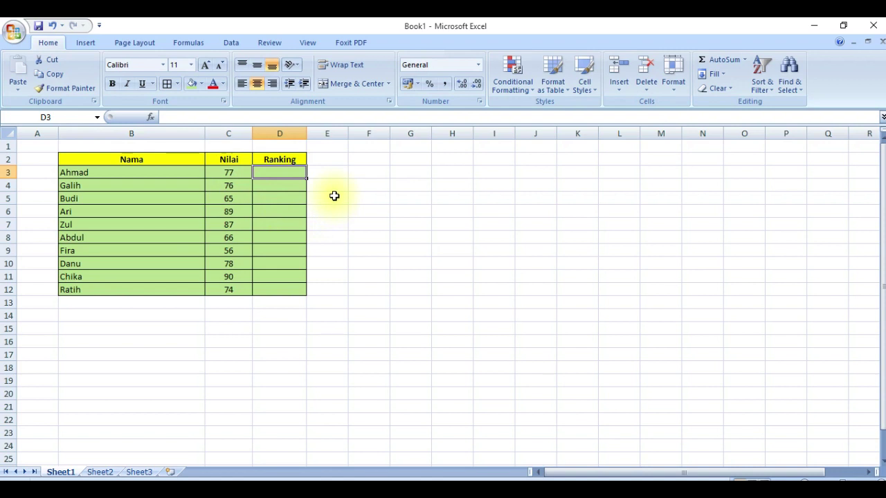
# Enter =RANK(C3;$C$3:$C$12) in D3 to rank the first score against the locked score range.
pyautogui.write('=')
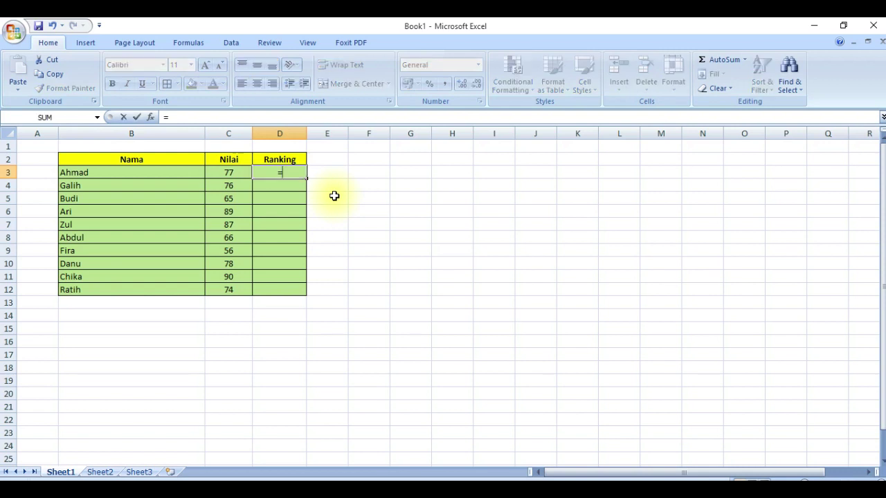
pyautogui.write('rank')
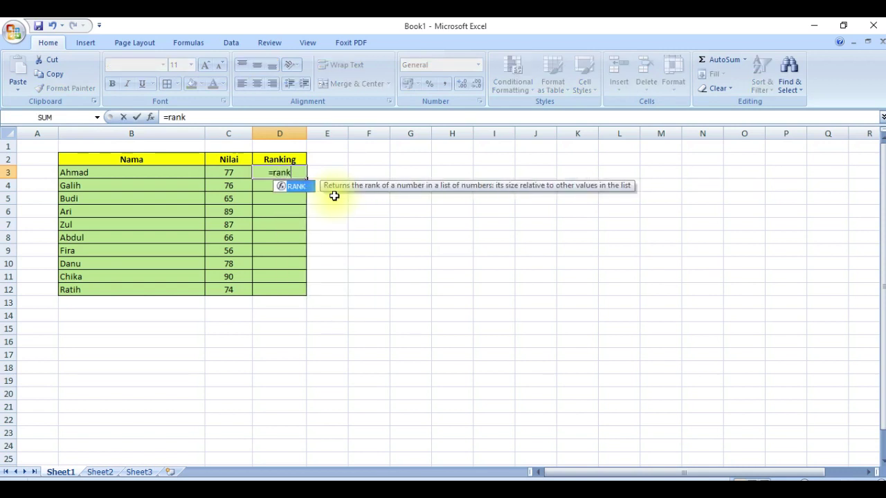
pyautogui.write('(')
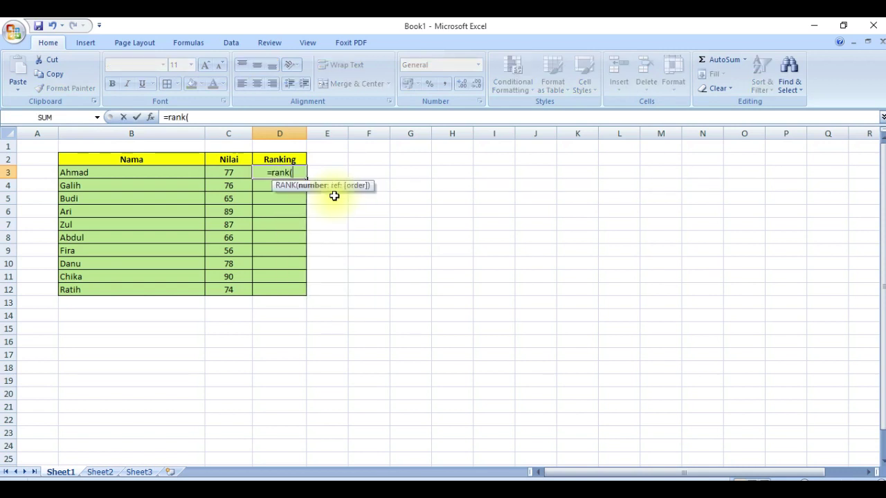
pyautogui.click(228, 176)
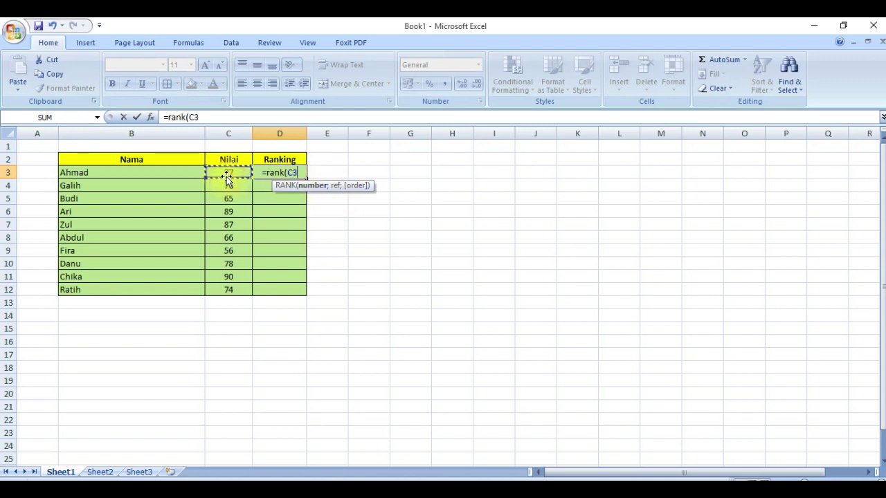
pyautogui.write(';')
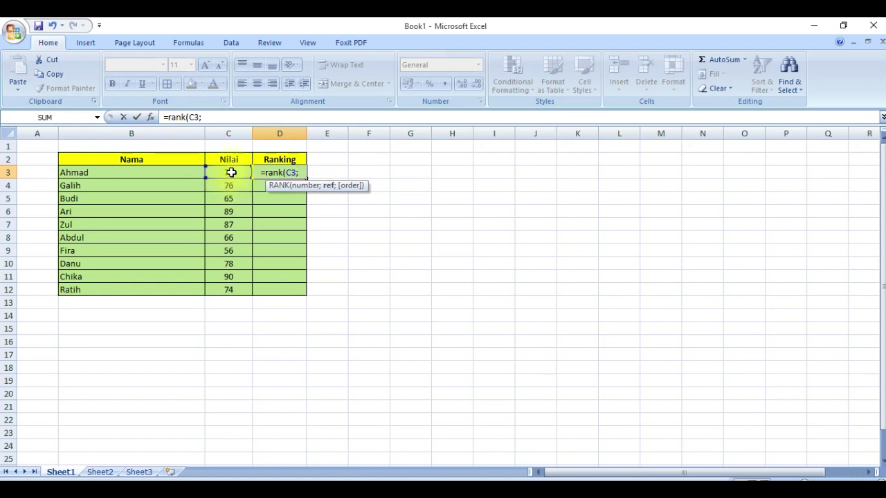
pyautogui.moveTo(231, 172); pyautogui.dragTo(228, 287)
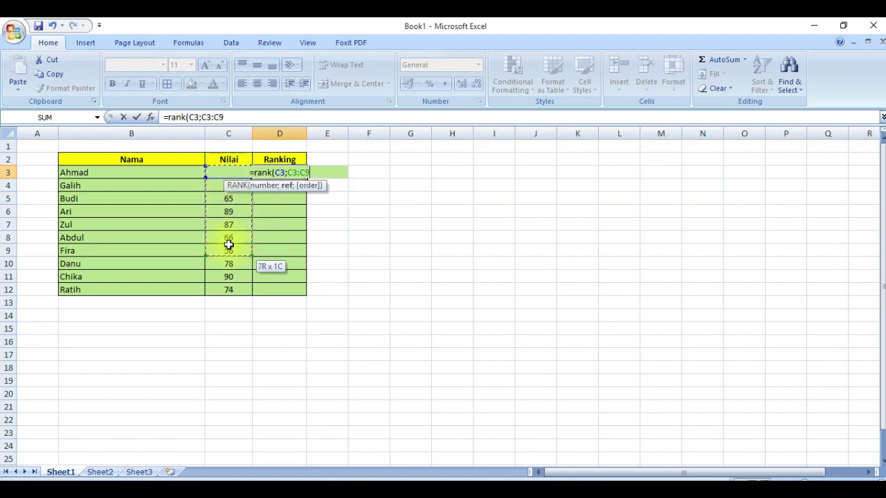
pyautogui.moveTo(228, 286); pyautogui.dragTo(228, 291)
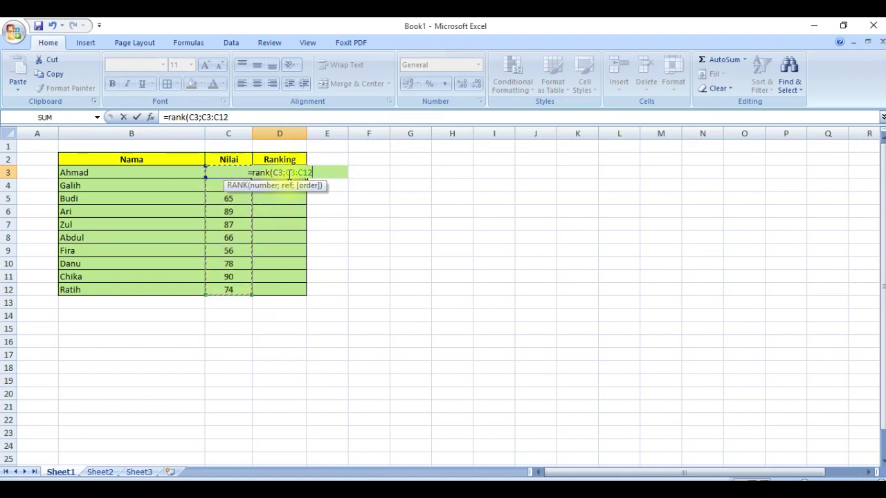
pyautogui.click(288, 173)
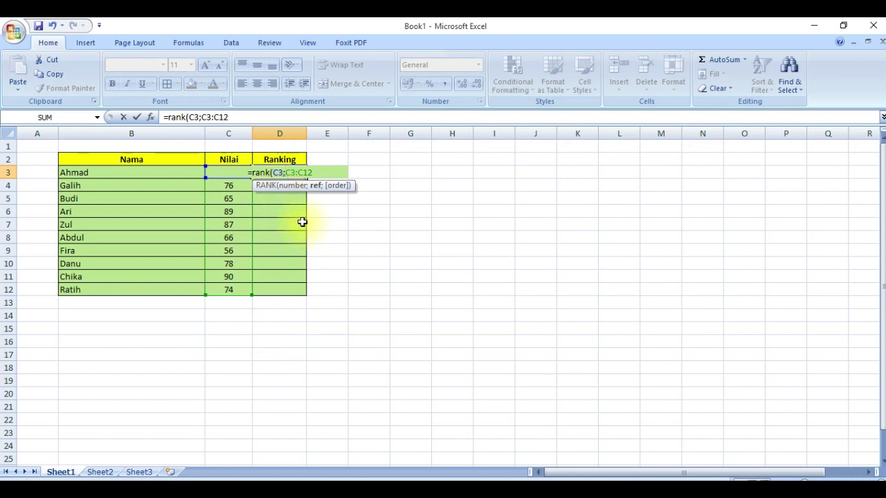
pyautogui.write('$C')
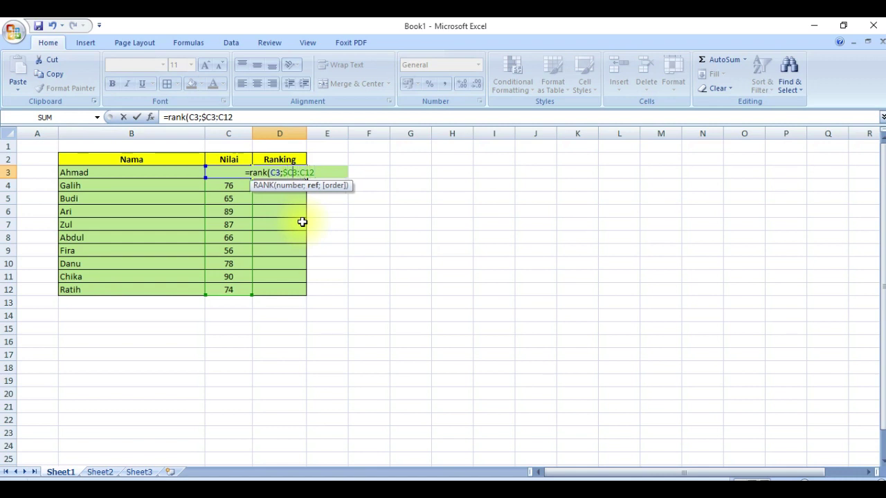
pyautogui.write('$3:')
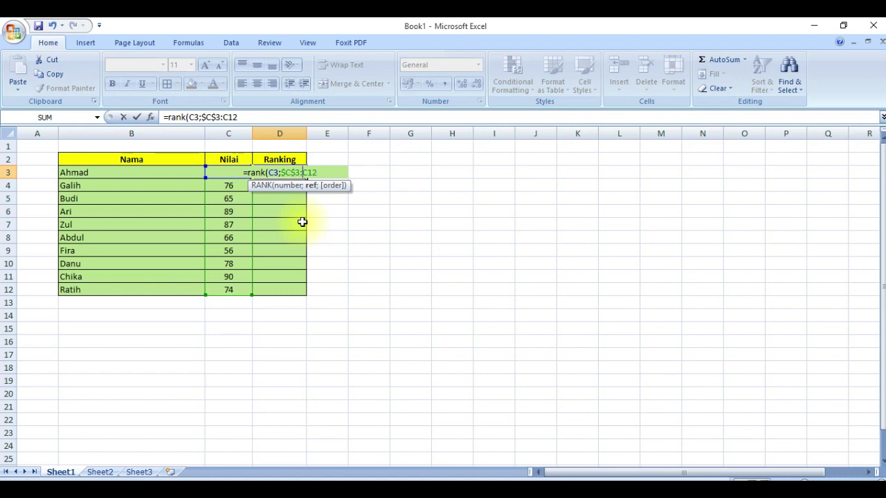
pyautogui.write('$C')
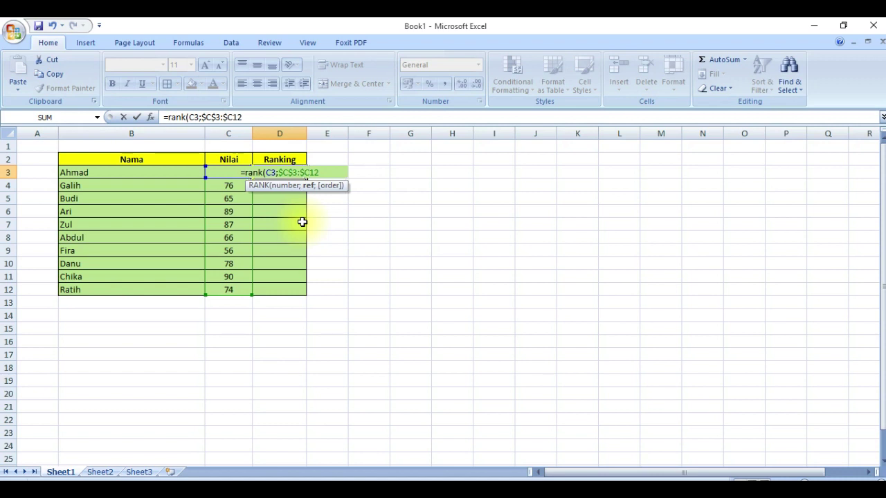
pyautogui.write('$')
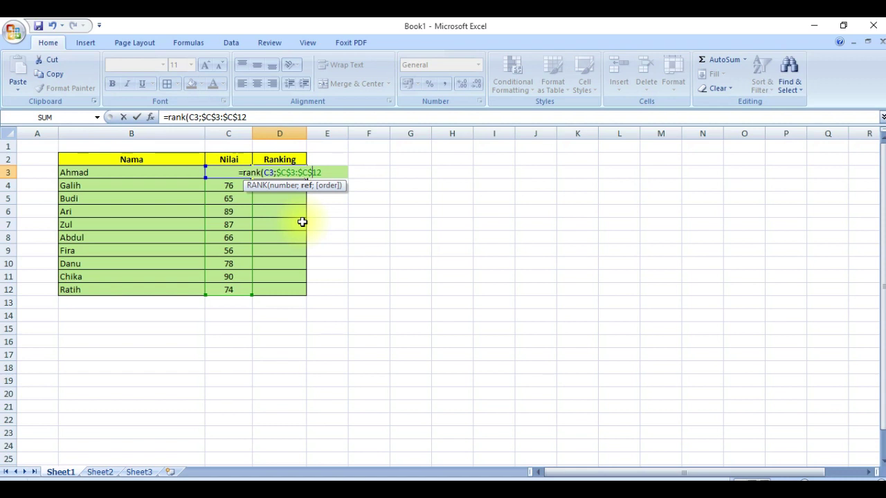
pyautogui.press('Return')
# Copy the RANK formula from D3 down through D12.
pyautogui.press('Up')
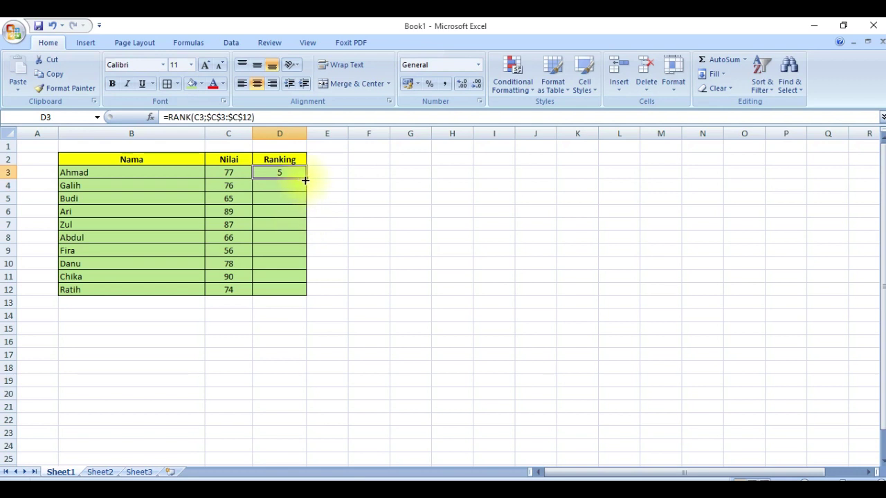
pyautogui.moveTo(305, 179); pyautogui.dragTo(305, 290)
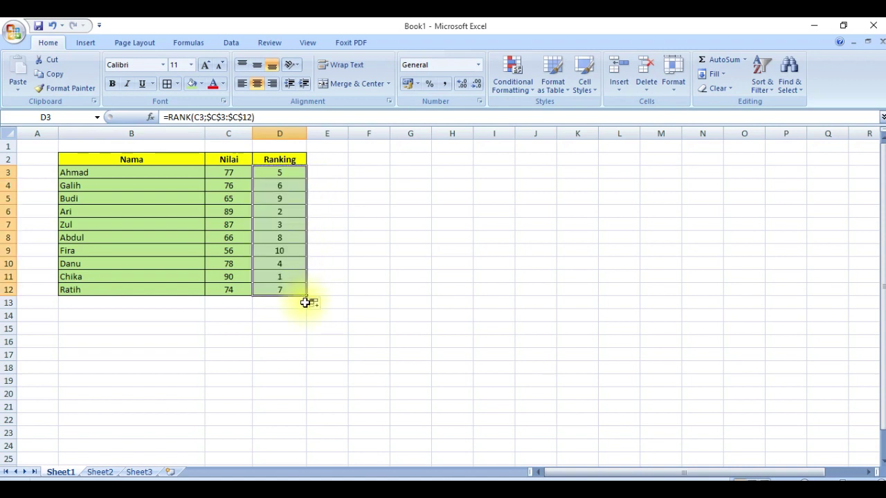
pyautogui.click(321, 259)
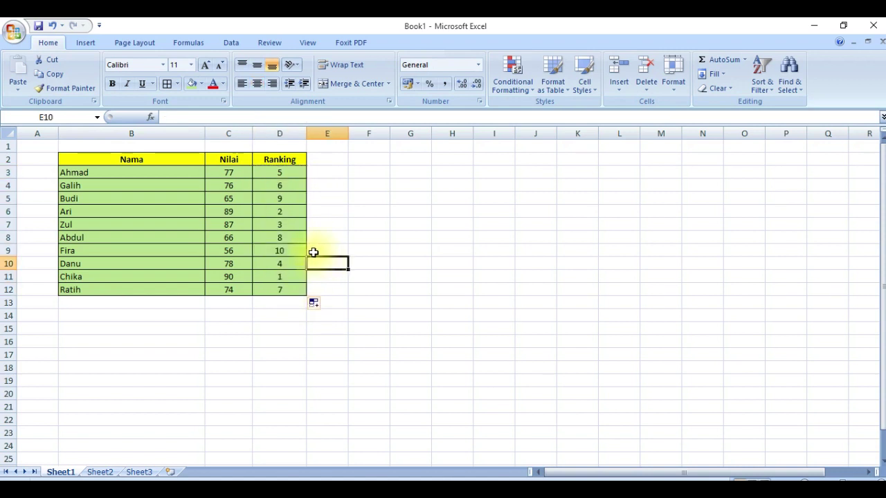
# Spot-check the copied ranking formulas in D11, D6 and D7.
pyautogui.click(269, 277)
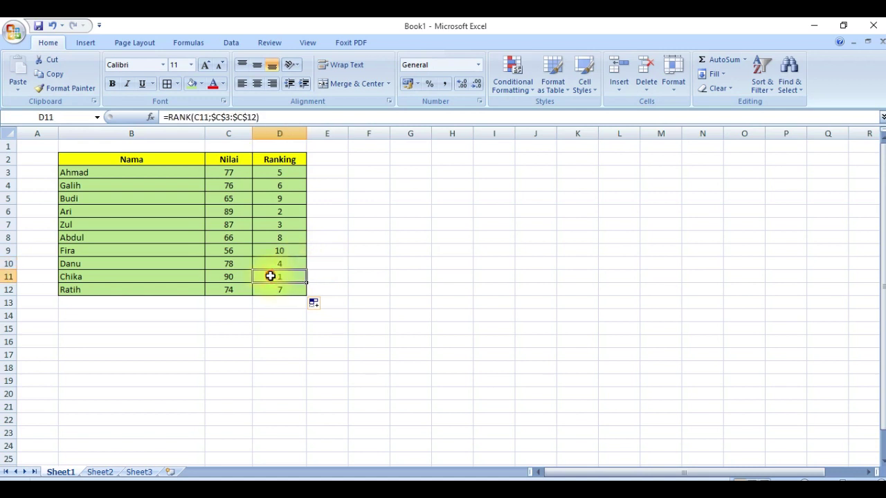
pyautogui.click(280, 211)
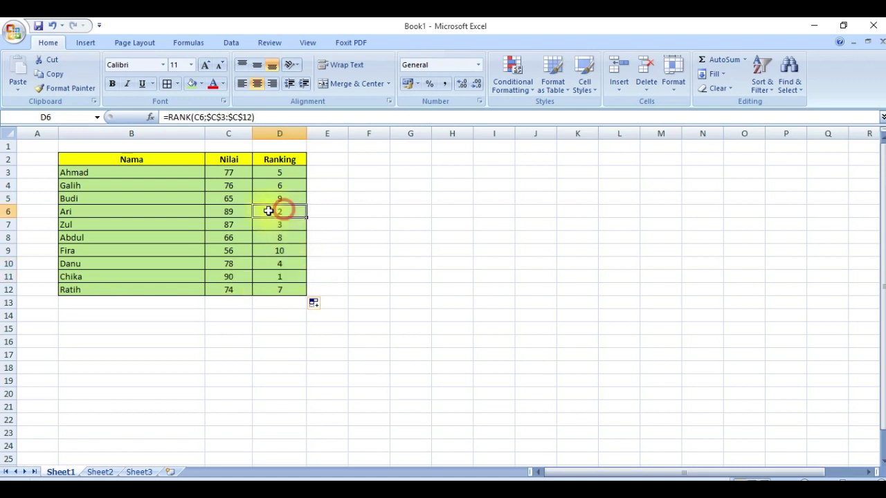
pyautogui.click(265, 226)
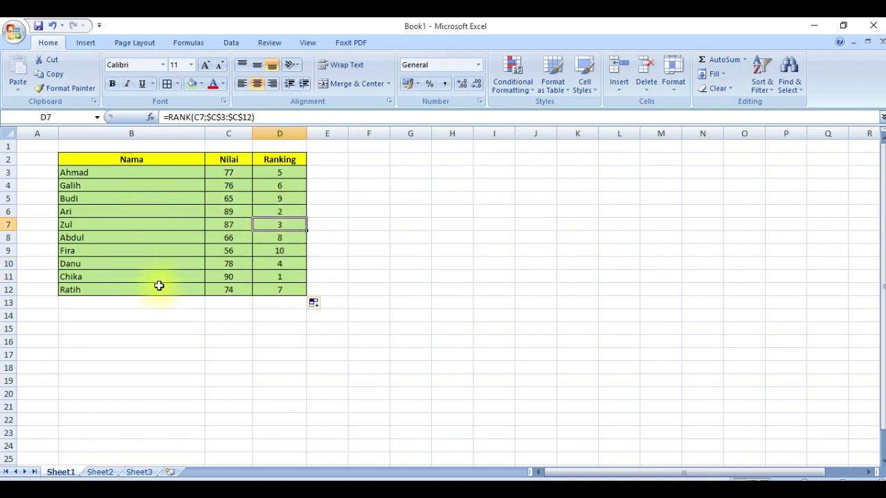
pyautogui.click(352, 197)
pyautogui.click(323, 161)
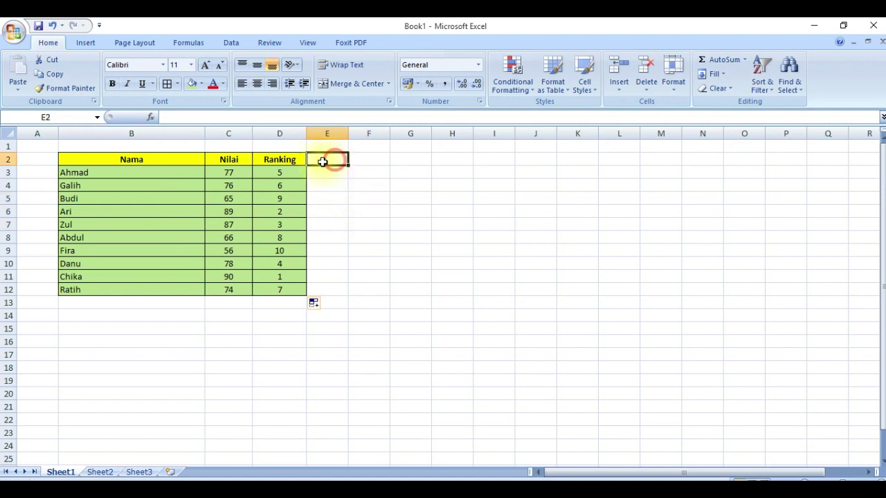
pyautogui.click(277, 159)
pyautogui.click(150, 159)
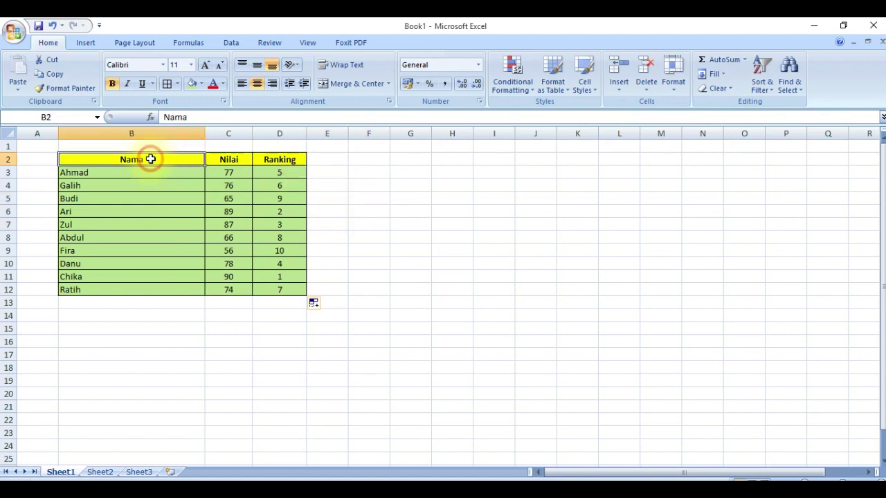
# Custom-sort the table B2:D12 by the Ranking column, smallest to largest.
pyautogui.moveTo(151, 160); pyautogui.dragTo(281, 292)
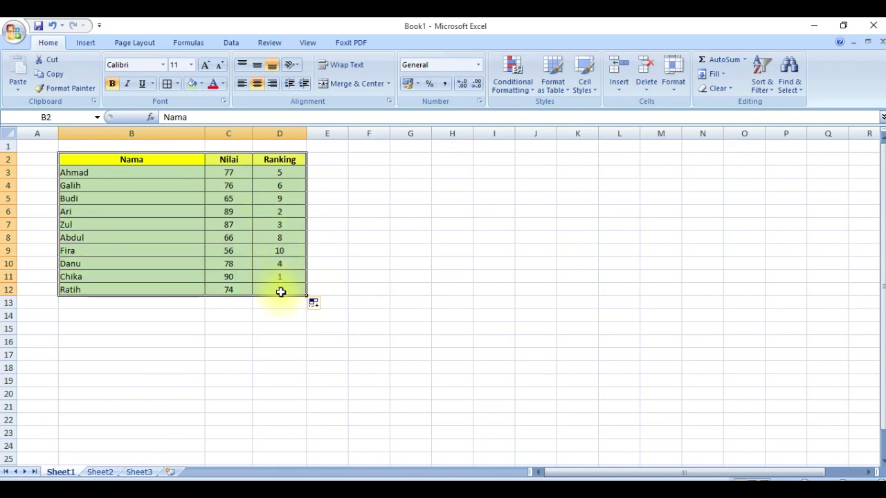
pyautogui.click(763, 76)
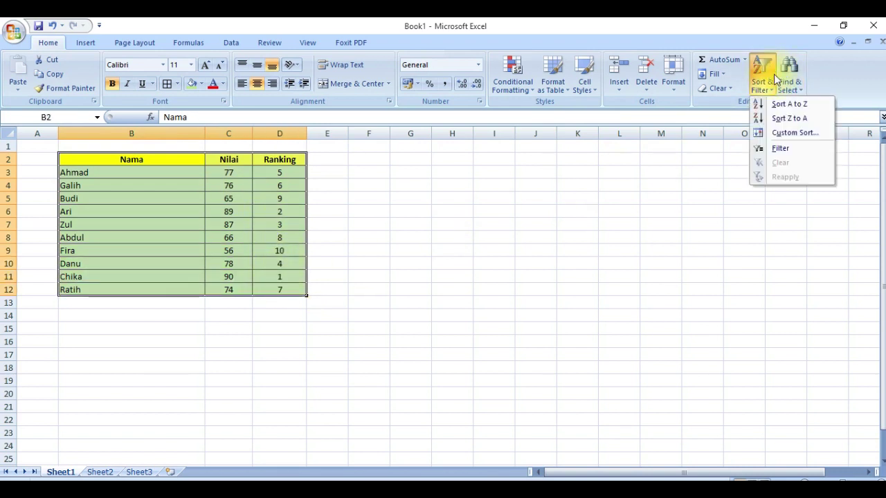
pyautogui.click(776, 134)
pyautogui.moveTo(352, 270); pyautogui.dragTo(606, 165)
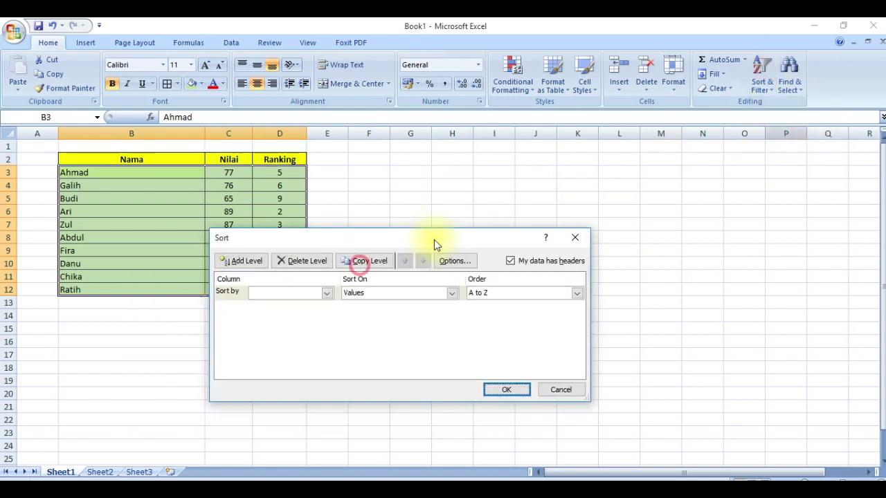
pyautogui.click(461, 214)
pyautogui.click(462, 245)
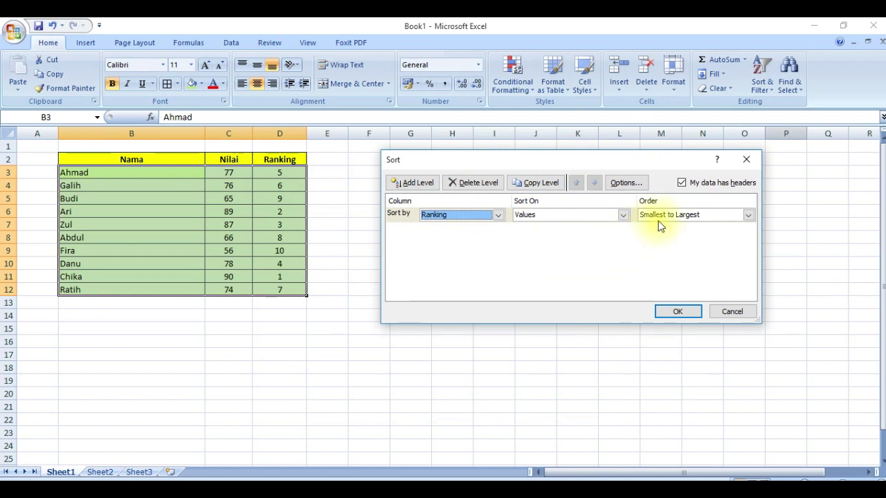
pyautogui.click(678, 313)
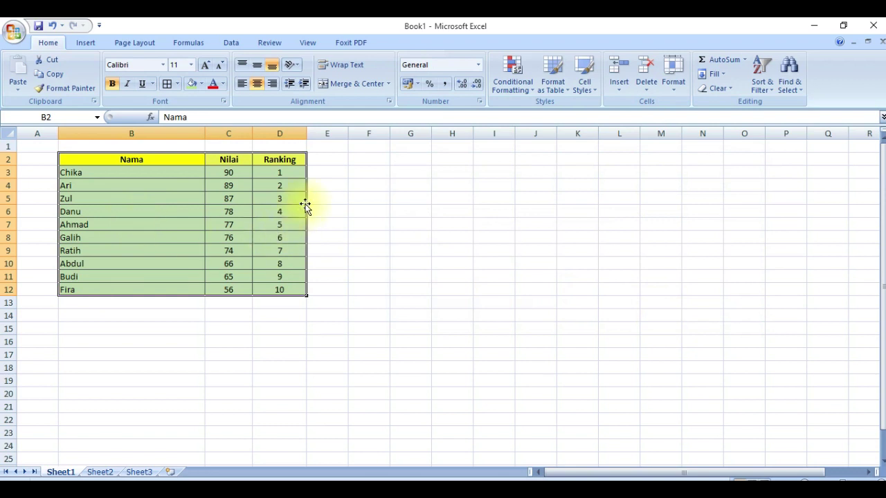
pyautogui.click(160, 173)
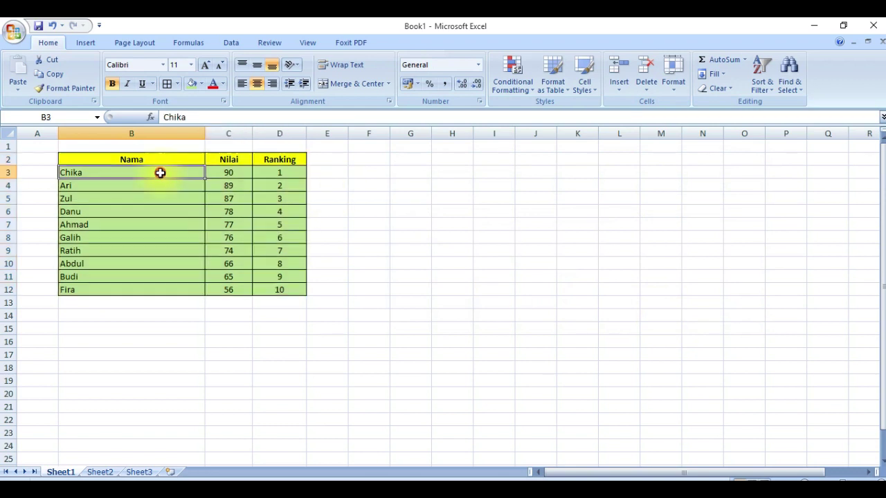
pyautogui.click(159, 194)
pyautogui.click(160, 185)
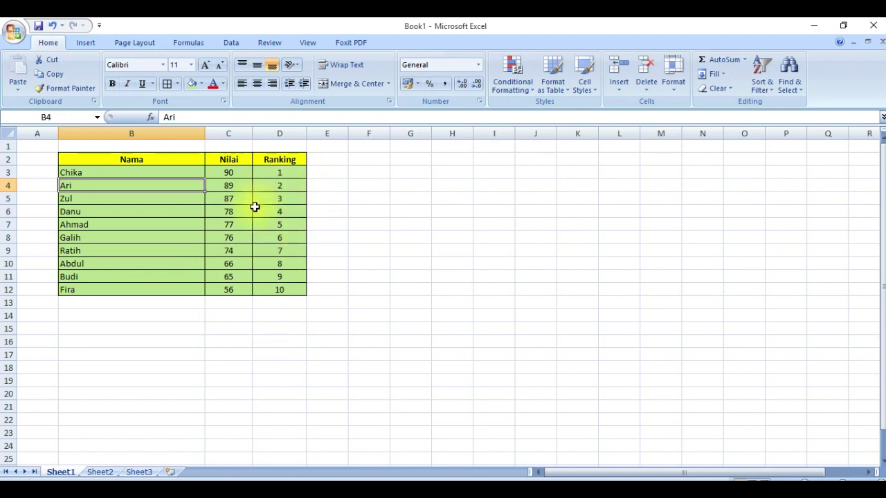
pyautogui.click(278, 173)
pyautogui.click(325, 171)
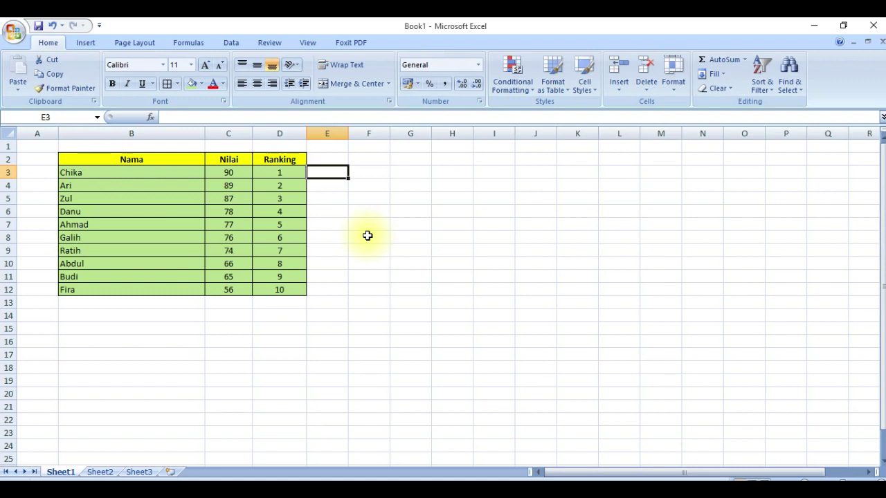
pyautogui.click(364, 173)
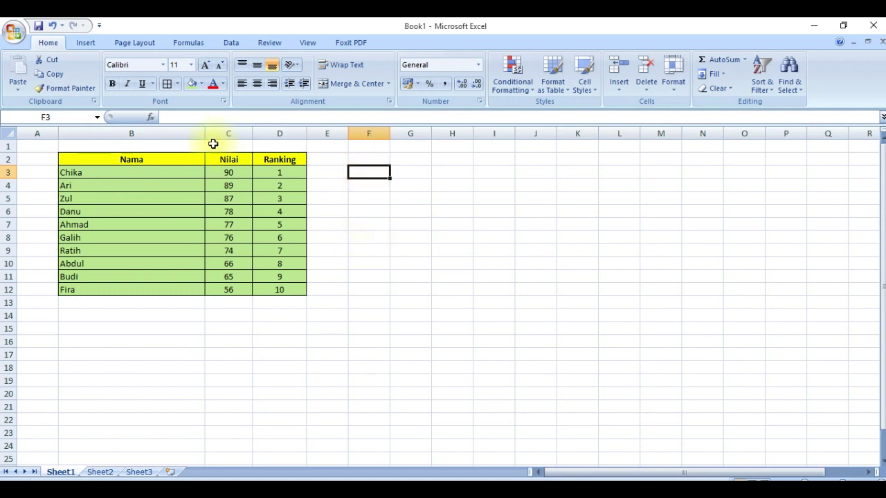